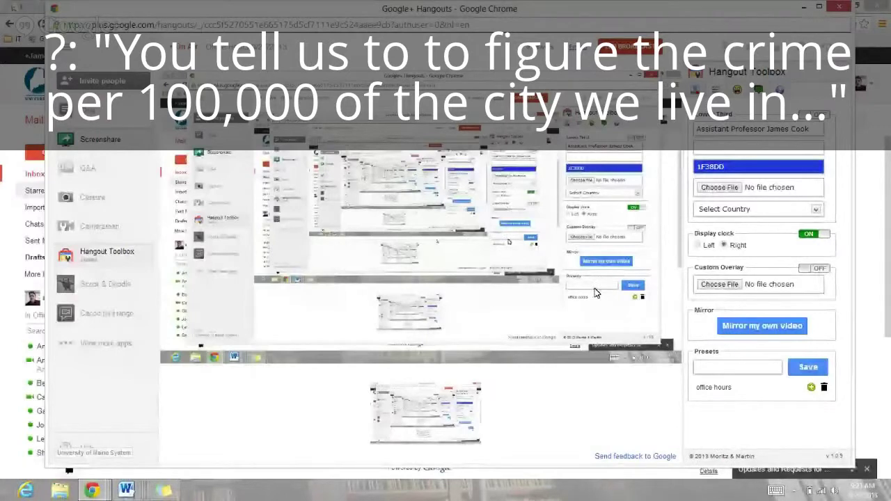
Move Hangouts aside and bring the FBI 2012 Table 8 Maine crime page into view in Chrome
left_click(806, 10)
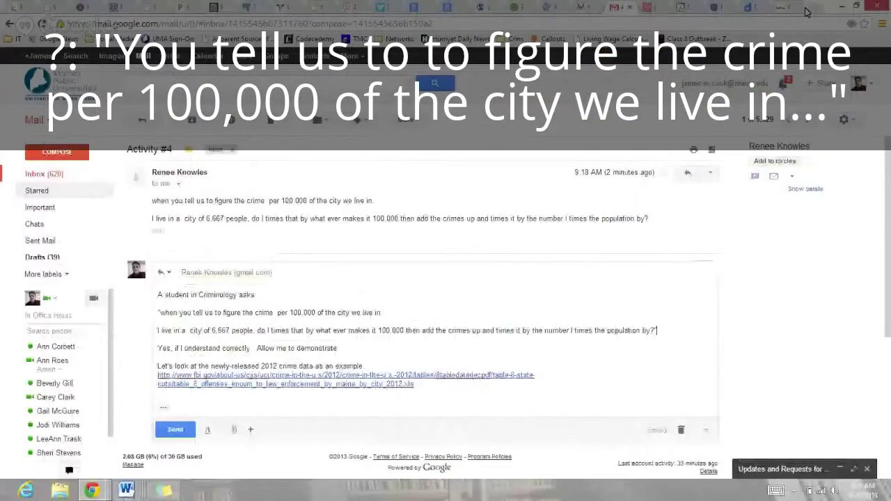
left_click(720, 7)
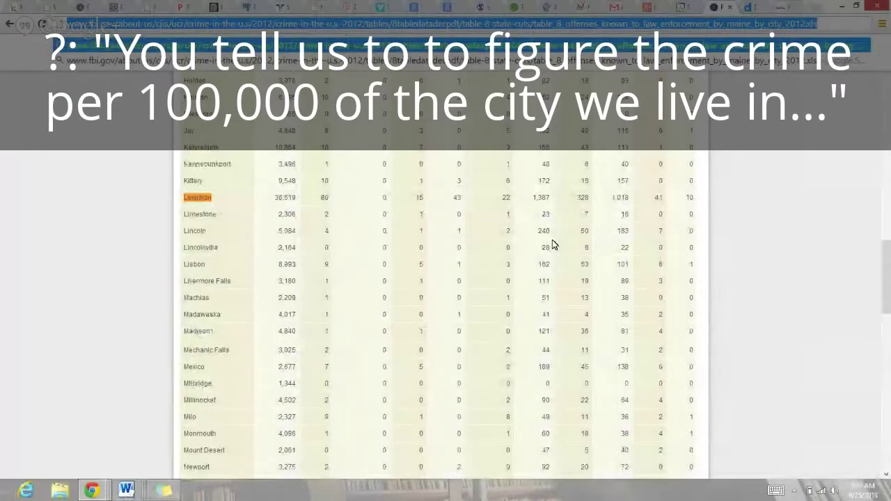
left_click(603, 226)
scroll(533, 212, "up", 4)
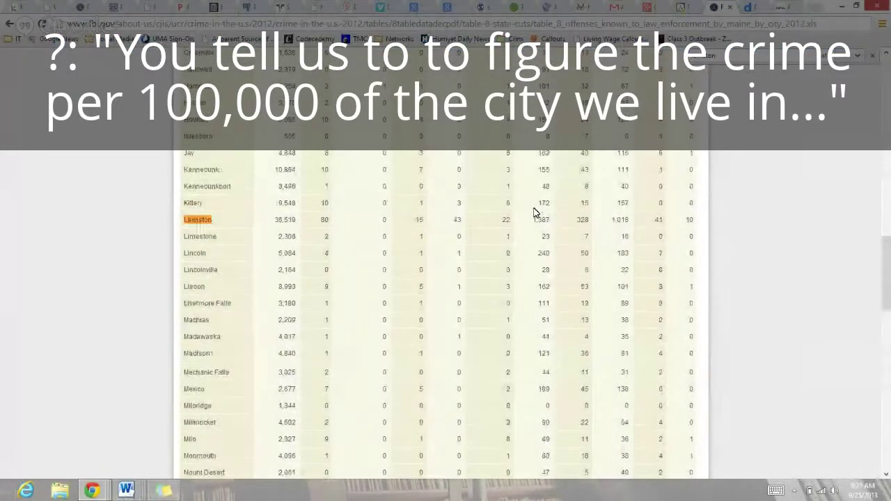
scroll(534, 212, "up", 15)
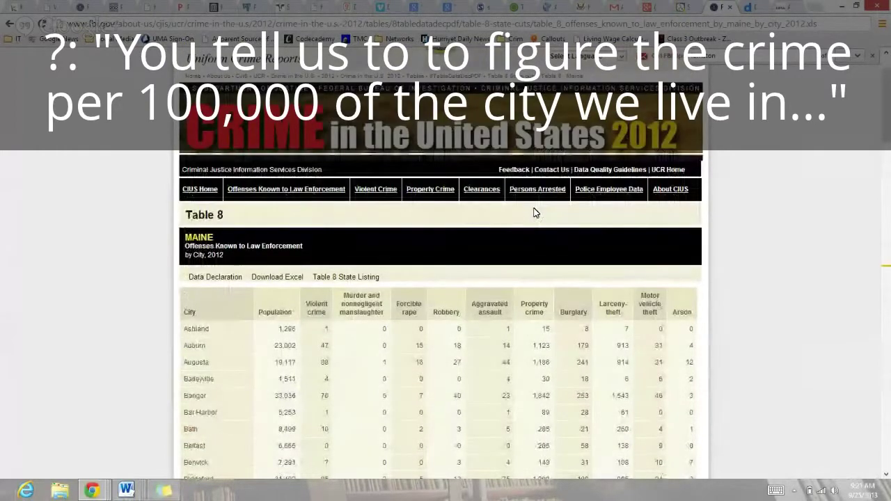
scroll(533, 212, "down", 2)
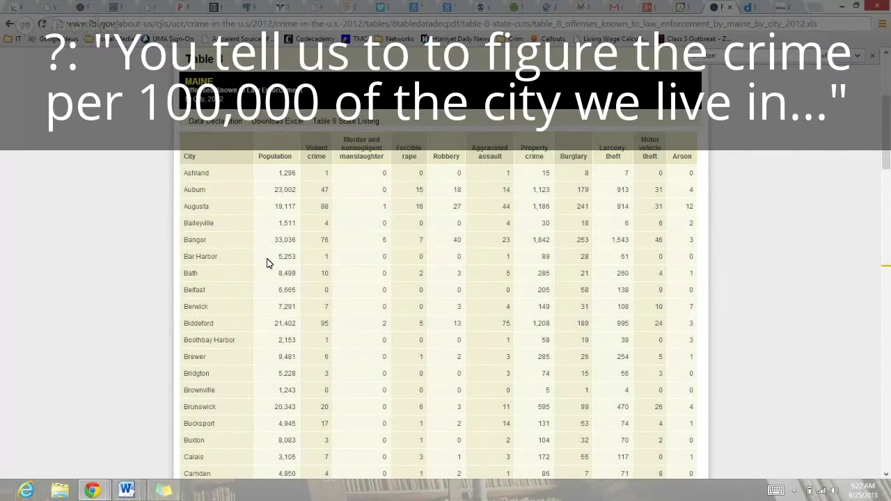
Launch Windows Calculator and place it to the left of the crime table
key("super")
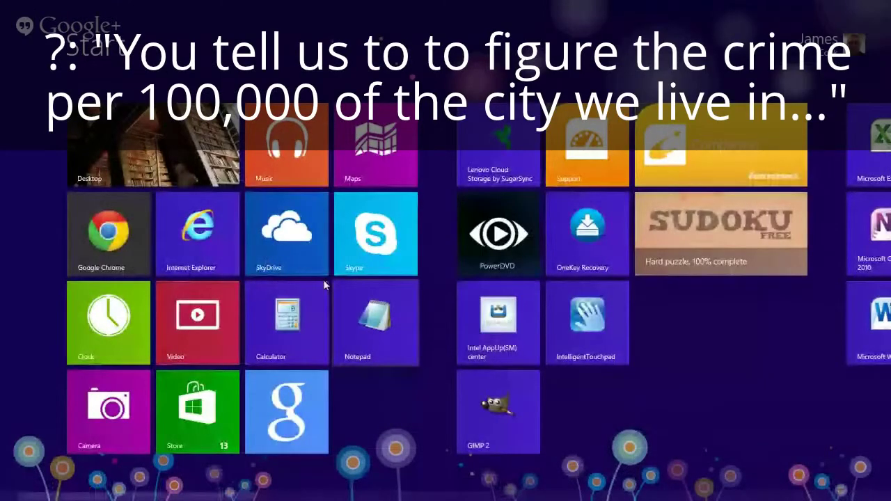
left_click(323, 282)
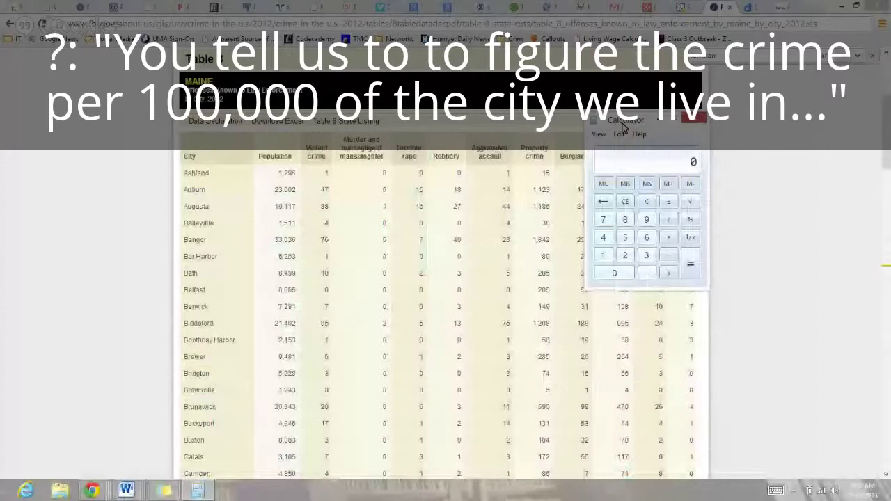
left_click_drag(624, 125, 91, 131)
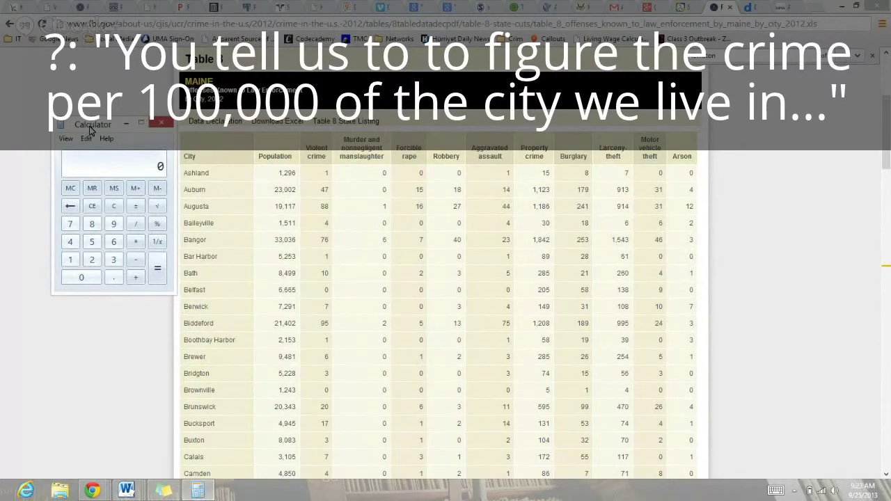
Test the calculator with 33036 ÷ 33036, then clear it to 0
type("33036")
key("slash")
type("33036")
key("Return")
left_click(112, 206)
Divide Bangor's 23 aggravated assaults by its 33,036 population, giving about 6.962e-4
type("23")
key("slash")
type("33036")
key("Return")
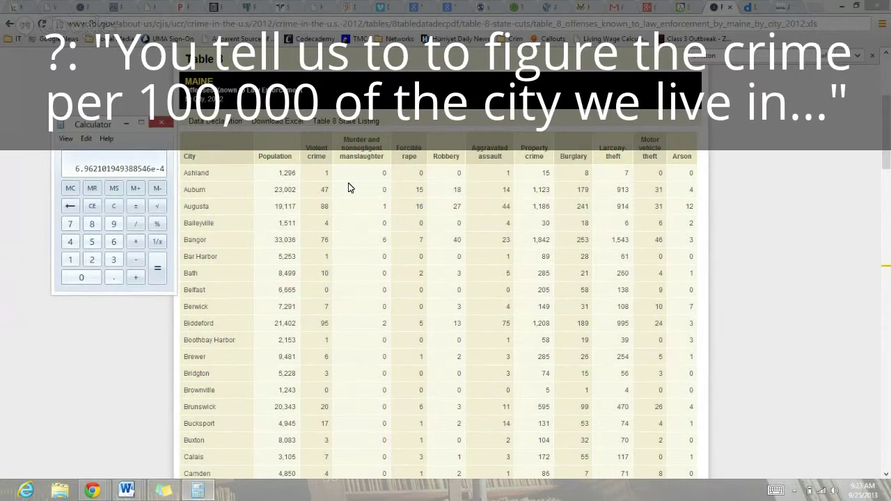
Multiply the result by 100, then divide by 100, returning to 6.962101949388546e-4
type("*100")
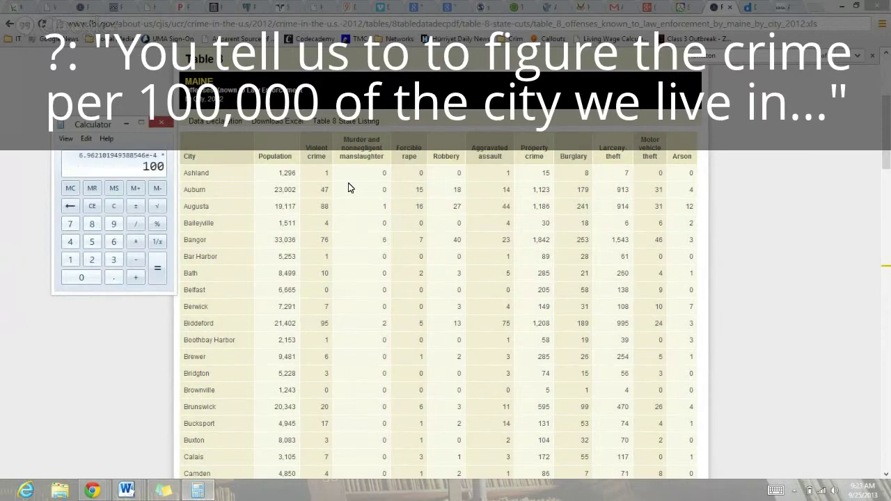
key("Return")
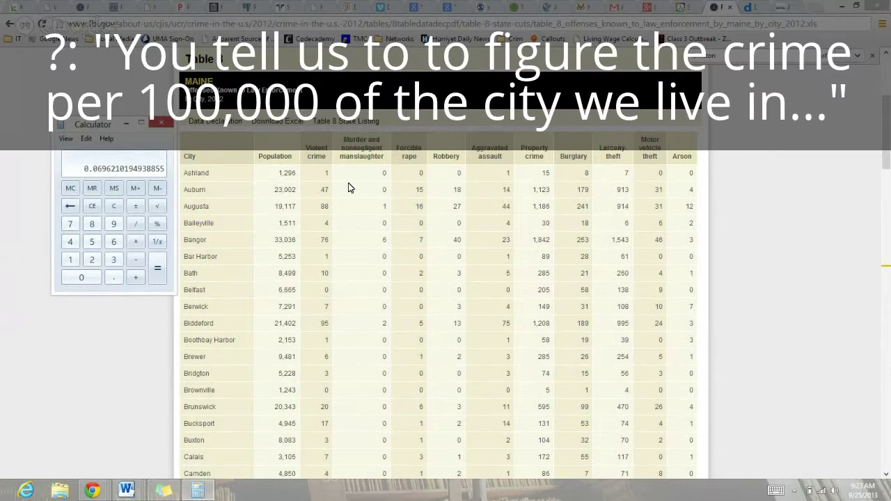
key("slash")
type("100")
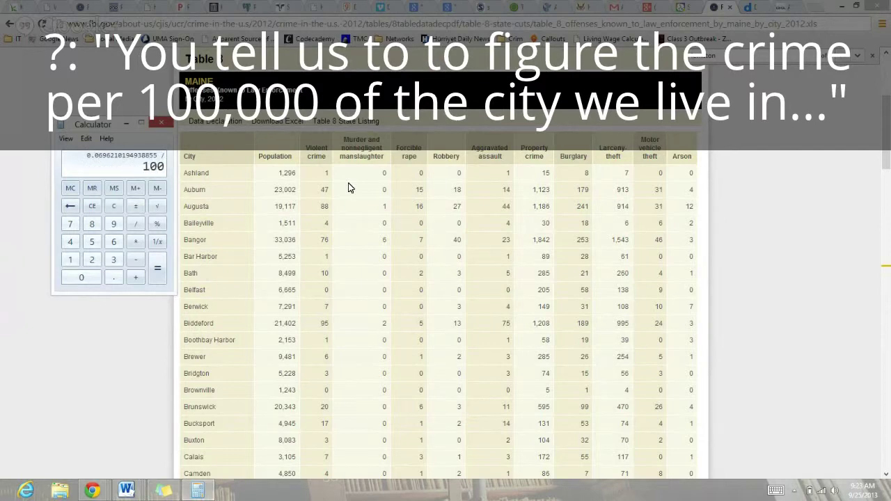
key("Return")
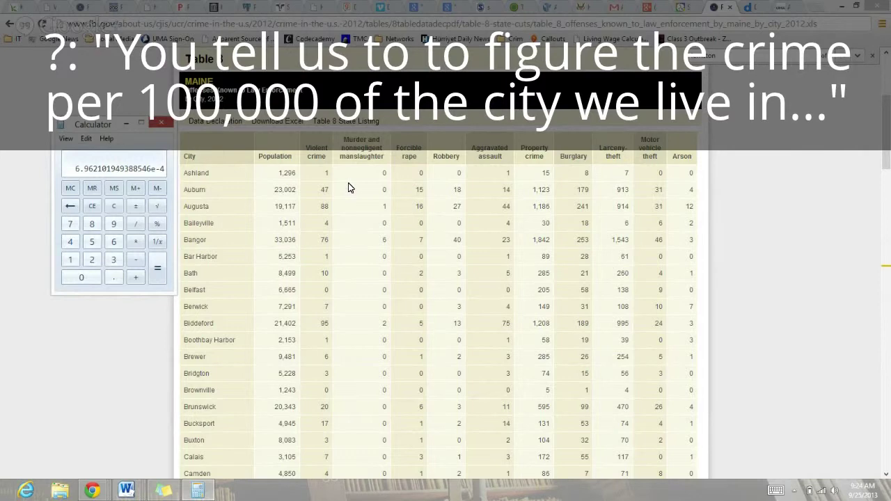
Clear, recompute 23 ÷ 33036, and multiply by 100000 to get 69.62101949388546
left_click(115, 207)
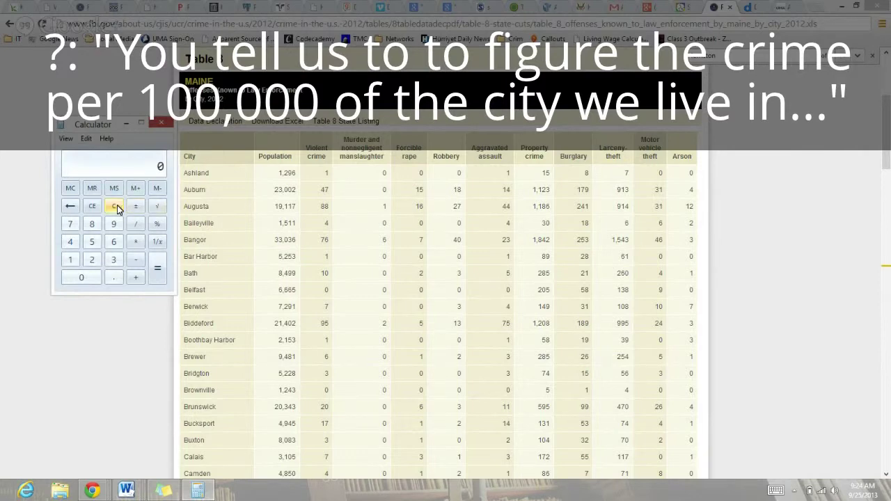
type("23")
key("slash")
type("33036")
key("Return")
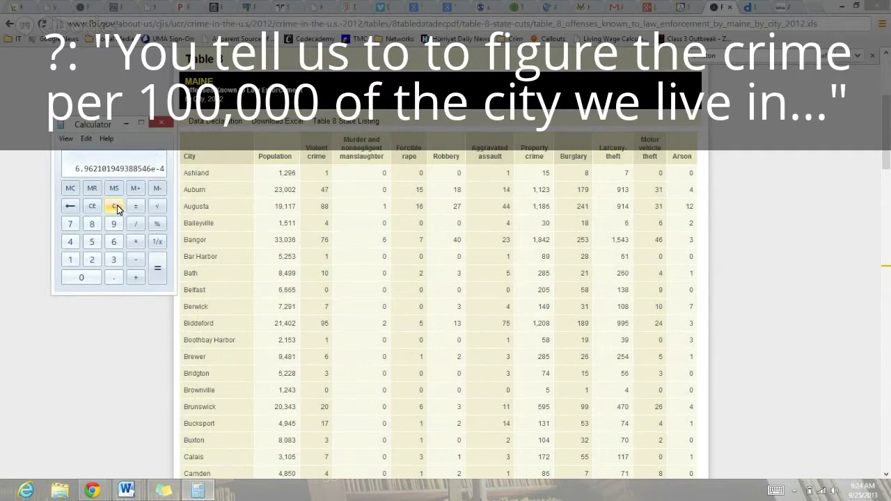
type("*100")
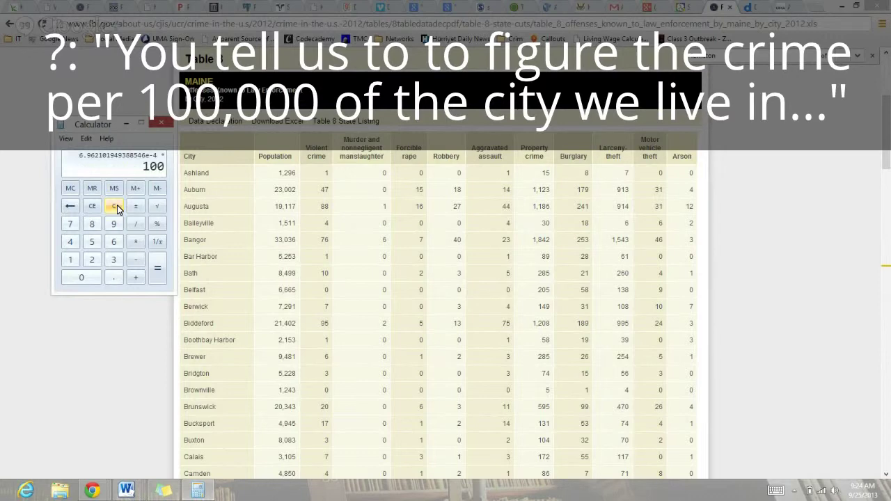
type("000")
key("Return")
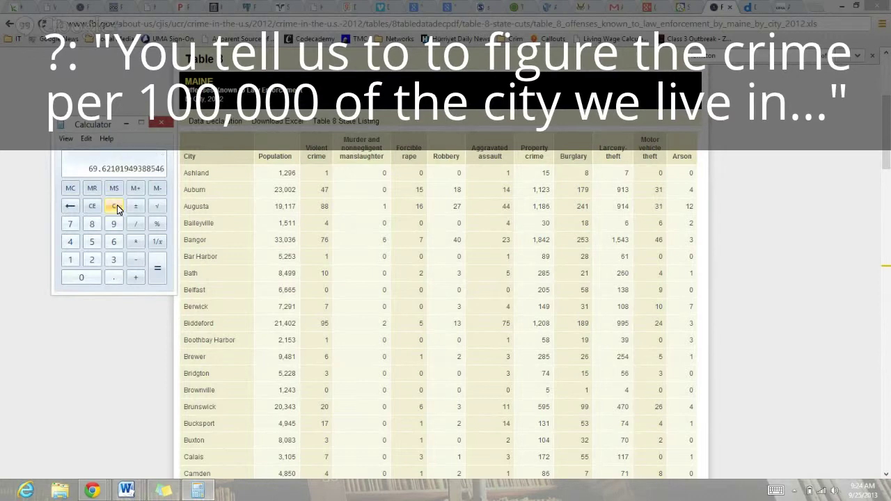